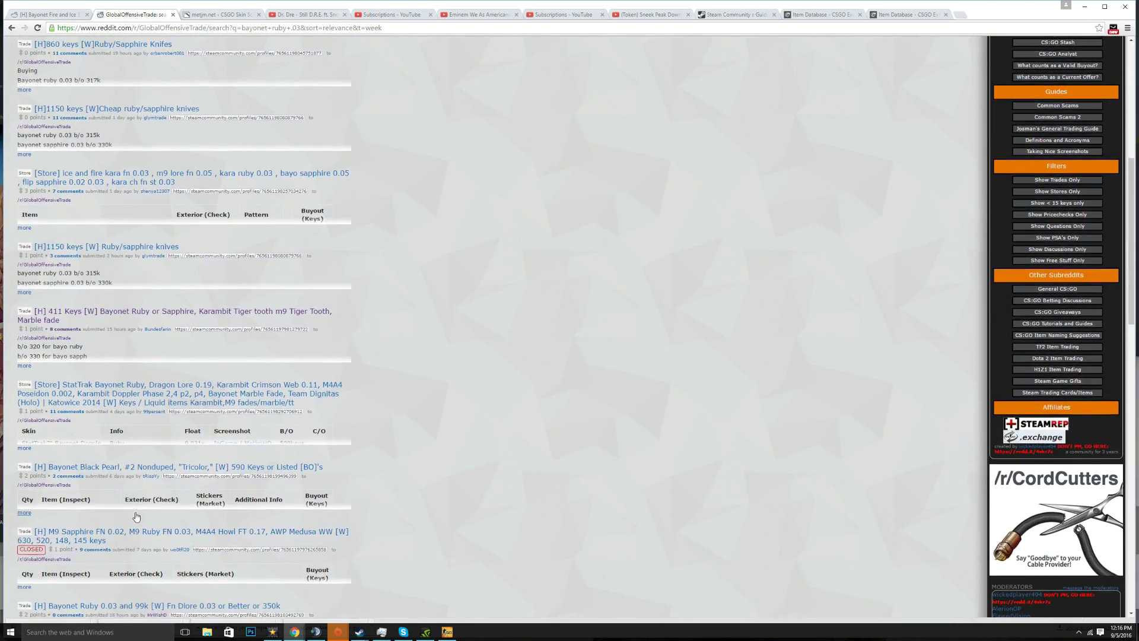
Step: Scroll through the 'bayonet ruby .03' results, highlighting listed prices in post titles
{"action": "scroll", "coordinate": [136, 511], "scroll_direction": "down", "scroll_amount": 3}
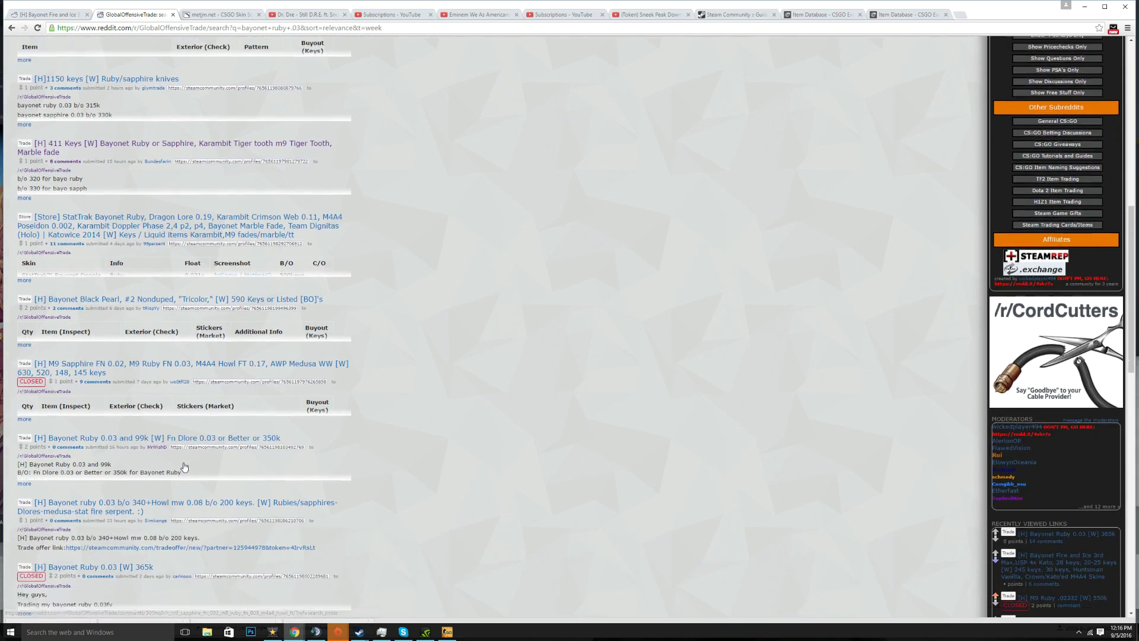
{"action": "scroll", "coordinate": [184, 463], "scroll_direction": "down", "scroll_amount": 2}
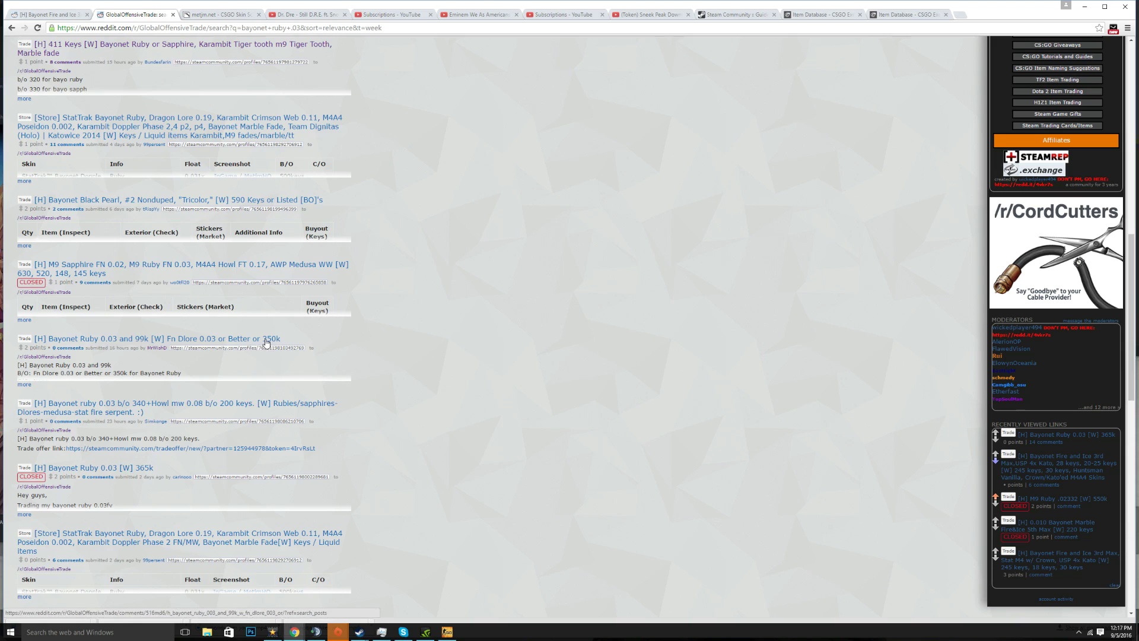
{"action": "left_click_drag", "start_coordinate": [265, 339], "coordinate": [299, 329]}
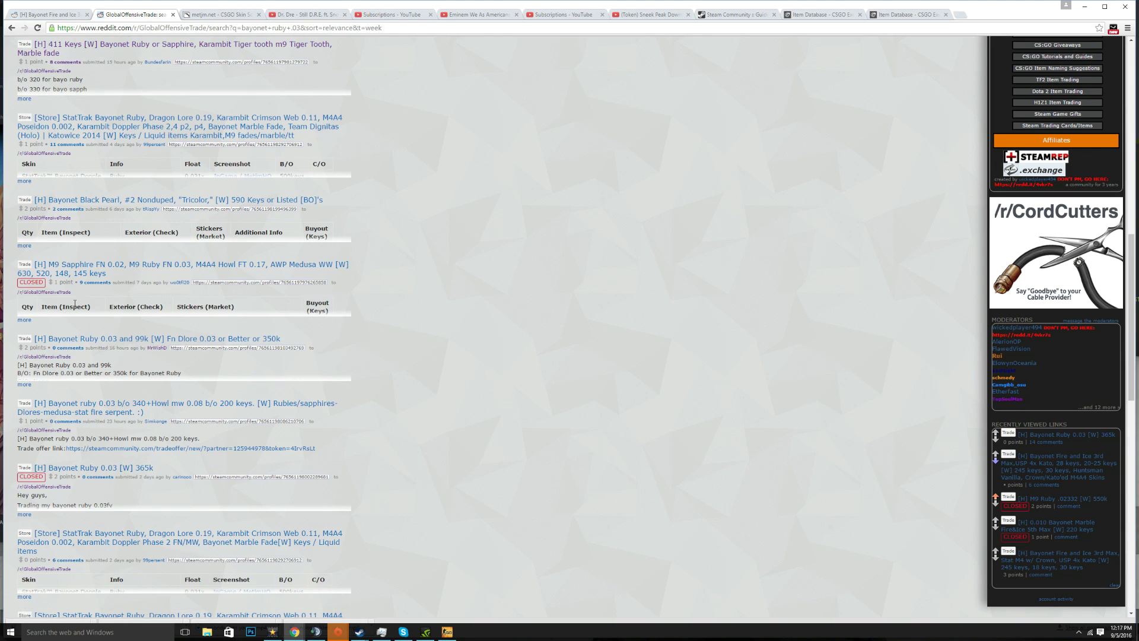
{"action": "left_click_drag", "start_coordinate": [113, 337], "coordinate": [171, 339]}
{"action": "scroll", "coordinate": [132, 436], "scroll_direction": "down", "scroll_amount": 2}
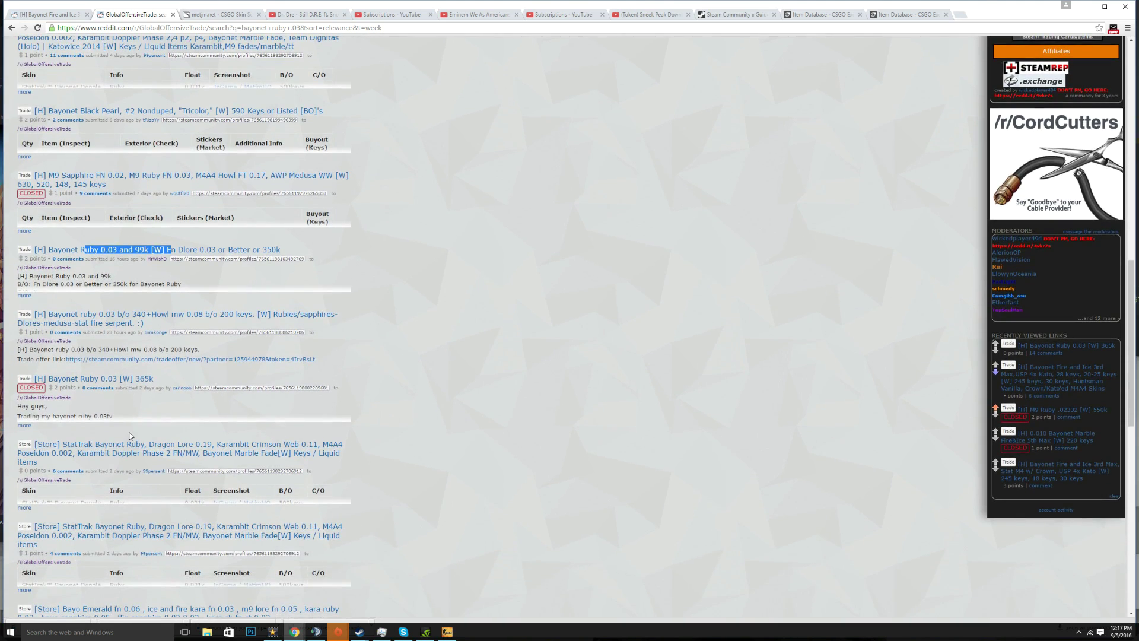
{"action": "left_click_drag", "start_coordinate": [164, 382], "coordinate": [40, 380]}
{"action": "scroll", "coordinate": [102, 389], "scroll_direction": "down", "scroll_amount": 3}
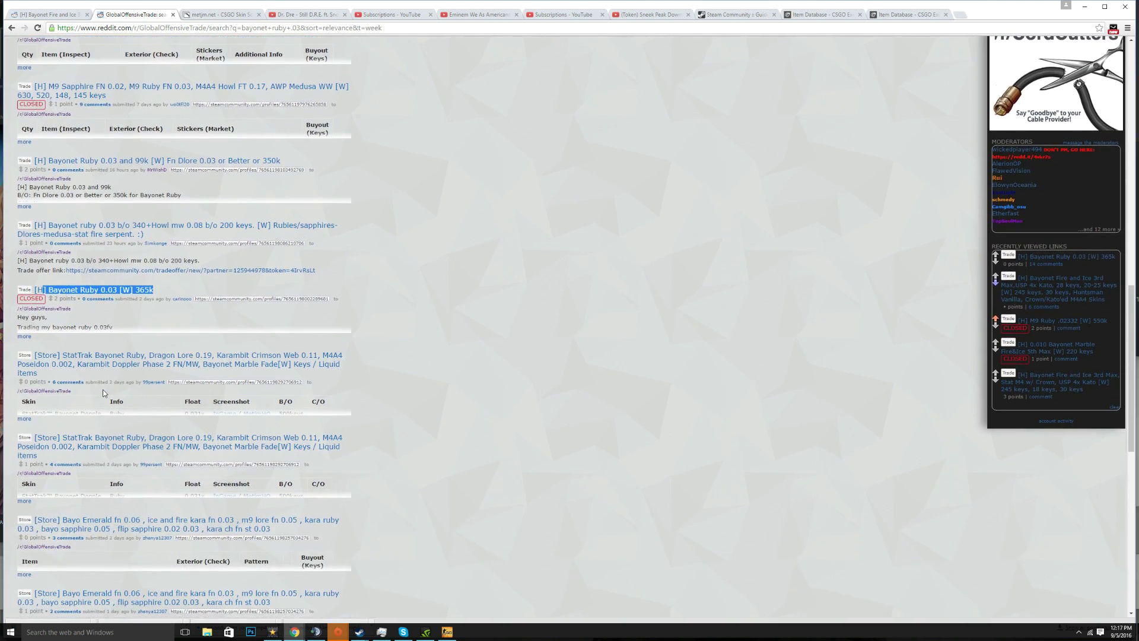
{"action": "scroll", "coordinate": [111, 396], "scroll_direction": "down", "scroll_amount": 5}
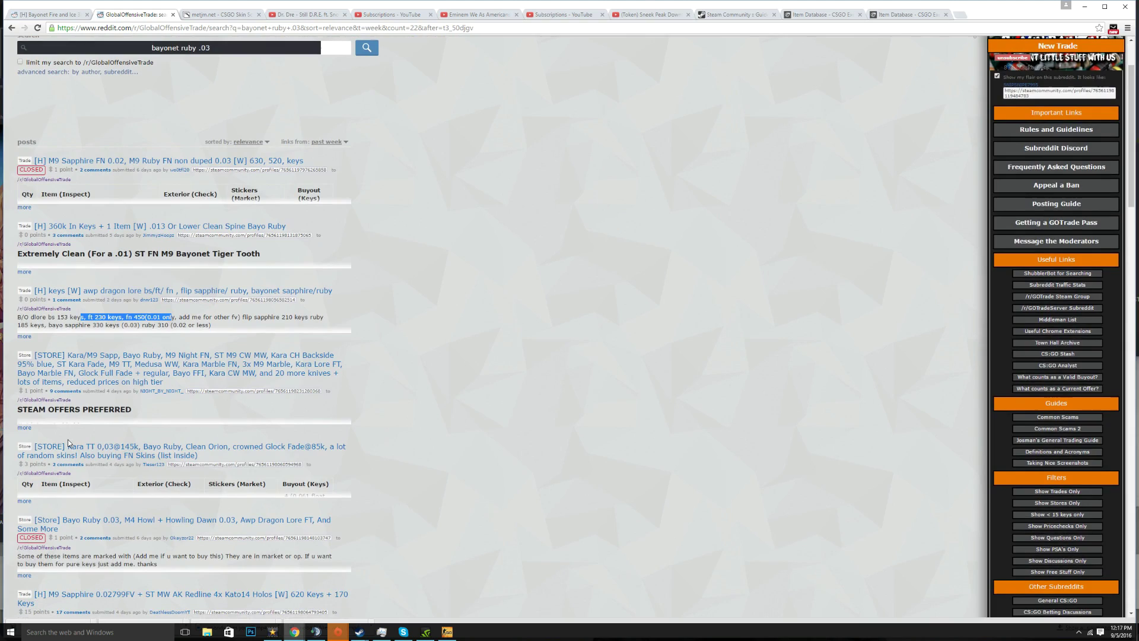
{"action": "scroll", "coordinate": [54, 455], "scroll_direction": "down", "scroll_amount": 1}
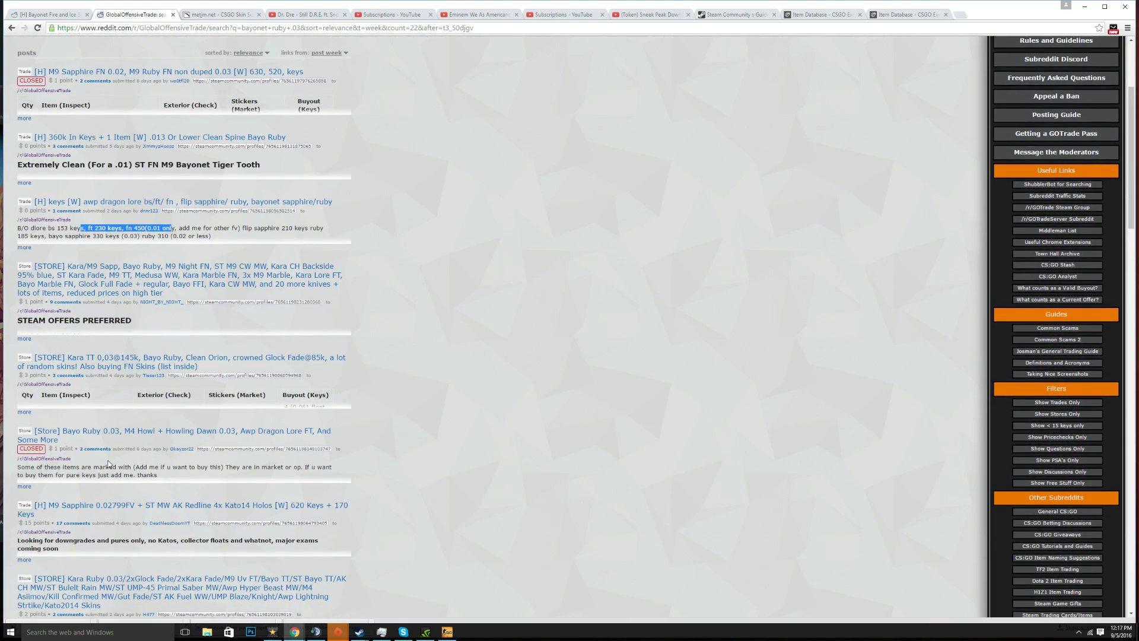
{"action": "scroll", "coordinate": [73, 505], "scroll_direction": "down", "scroll_amount": 5}
{"action": "scroll", "coordinate": [51, 490], "scroll_direction": "down", "scroll_amount": 6}
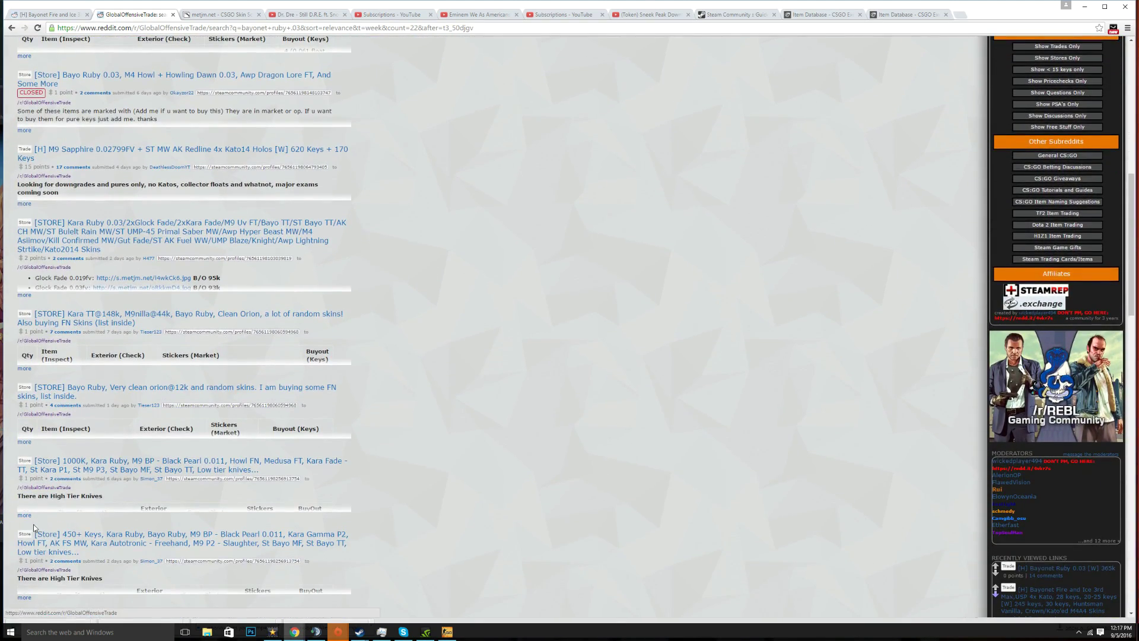
{"action": "scroll", "coordinate": [67, 506], "scroll_direction": "down", "scroll_amount": 8}
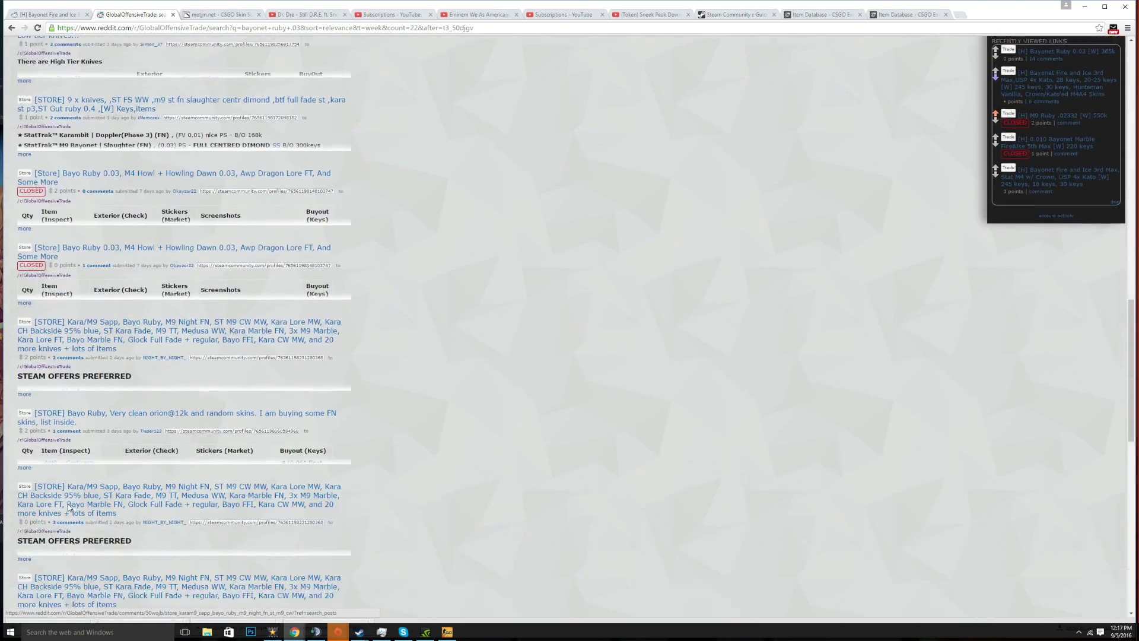
{"action": "scroll", "coordinate": [89, 498], "scroll_direction": "up", "scroll_amount": 10}
{"action": "scroll", "coordinate": [106, 490], "scroll_direction": "up", "scroll_amount": 15}
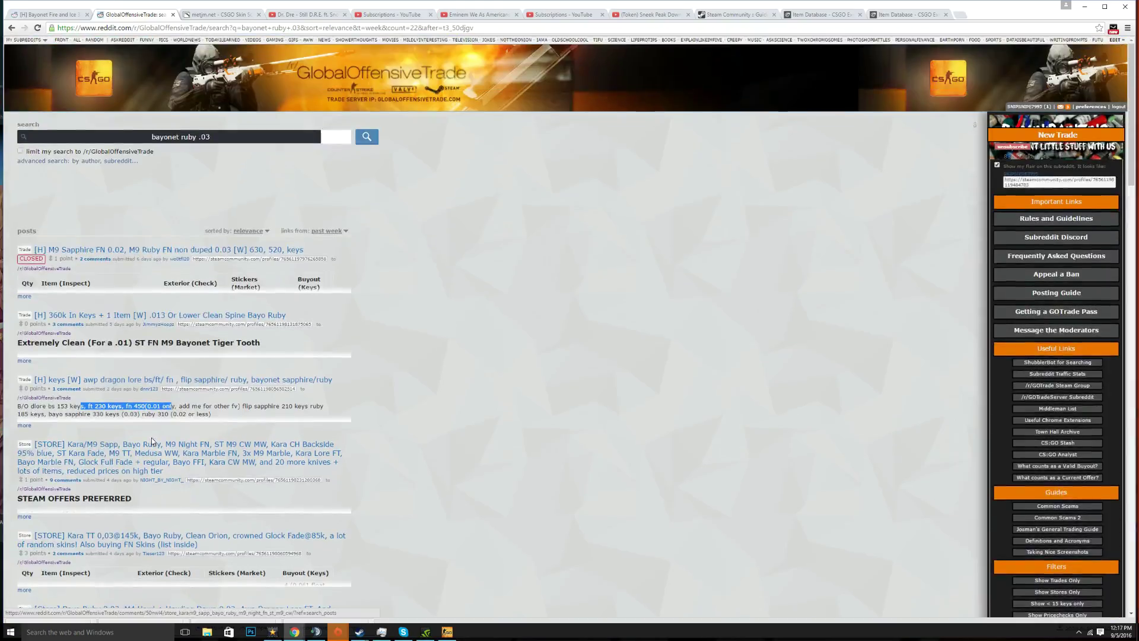
Step: Sort results by new, search just 'bayonet ruby', and find the Bayonet Fire and Ice post
{"action": "left_click", "coordinate": [244, 230]}
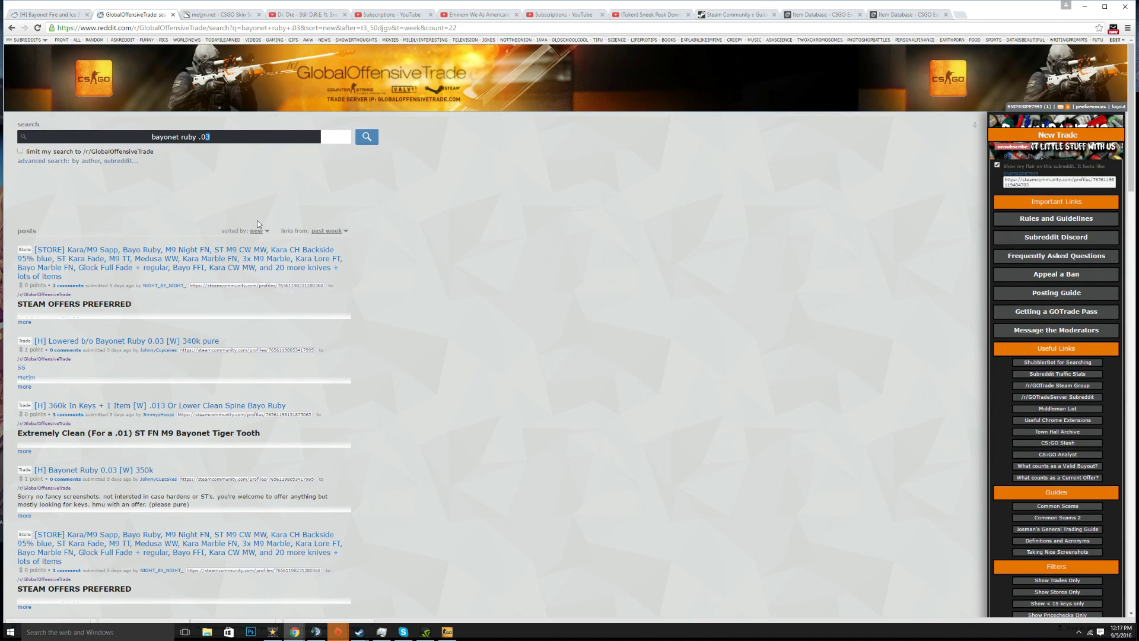
{"action": "key", "text": "BackSpace"}
{"action": "key", "text": "BackSpace"}
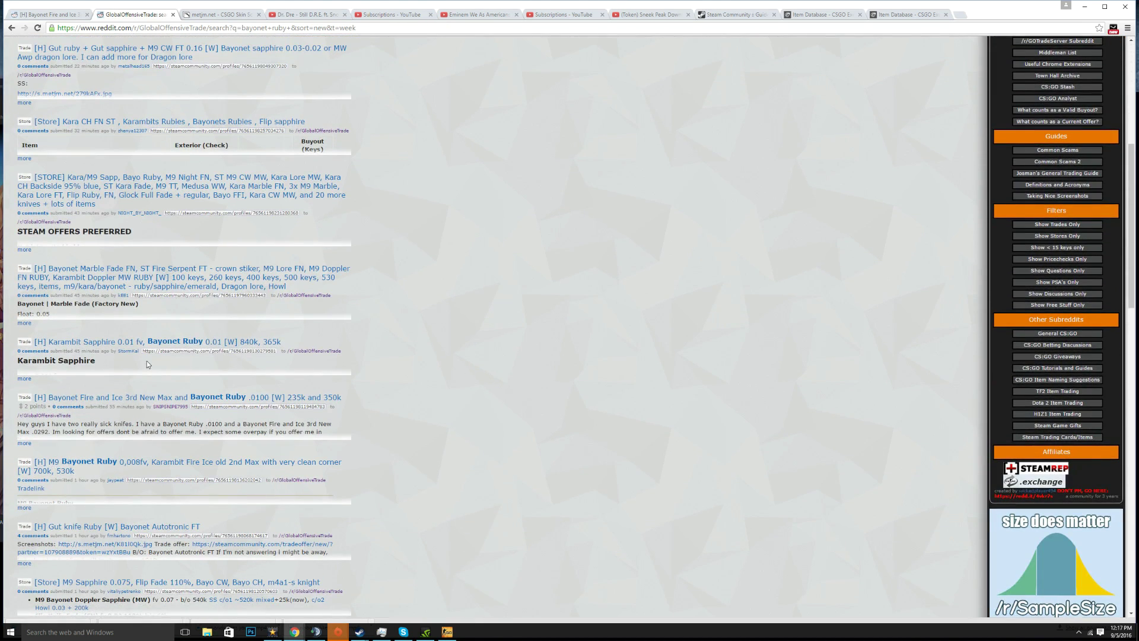
{"action": "scroll", "coordinate": [241, 351], "scroll_direction": "up", "scroll_amount": 2}
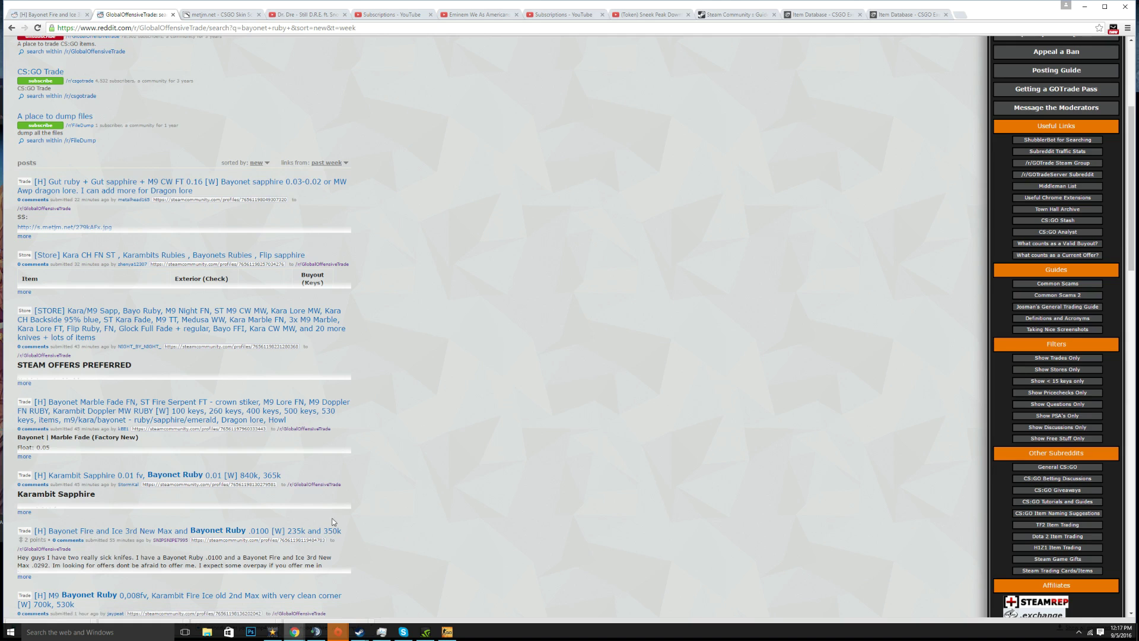
{"action": "left_click_drag", "start_coordinate": [17, 525], "coordinate": [287, 531]}
{"action": "scroll", "coordinate": [300, 540], "scroll_direction": "down", "scroll_amount": 2}
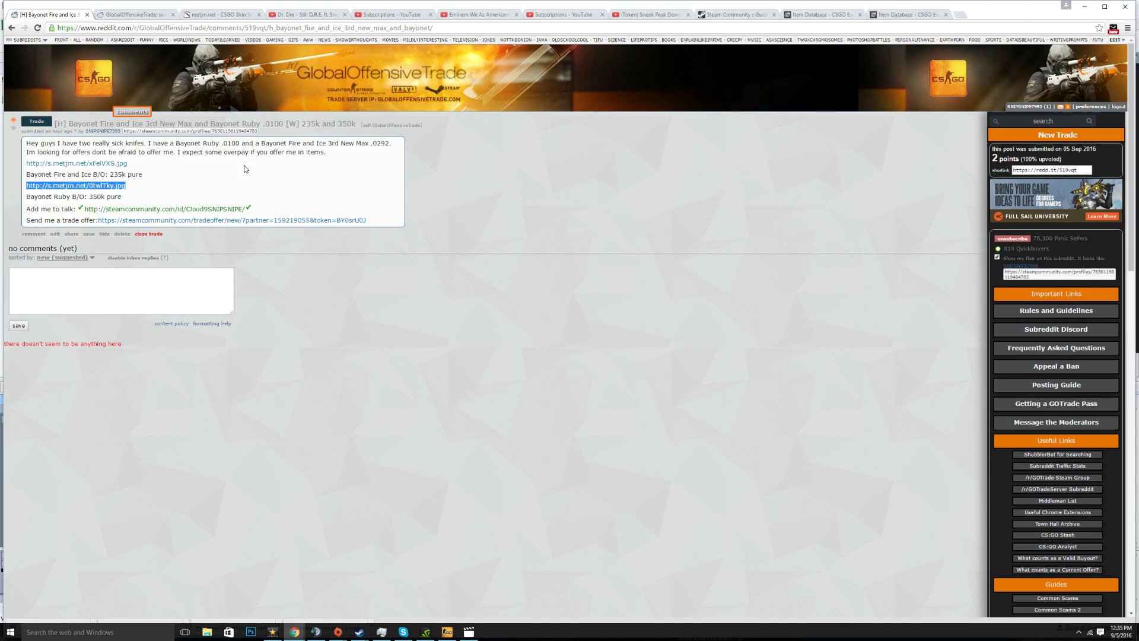
Step: Read the post's description, links and 235k / 350k buyouts for the two bayonets
{"action": "left_click", "coordinate": [275, 173]}
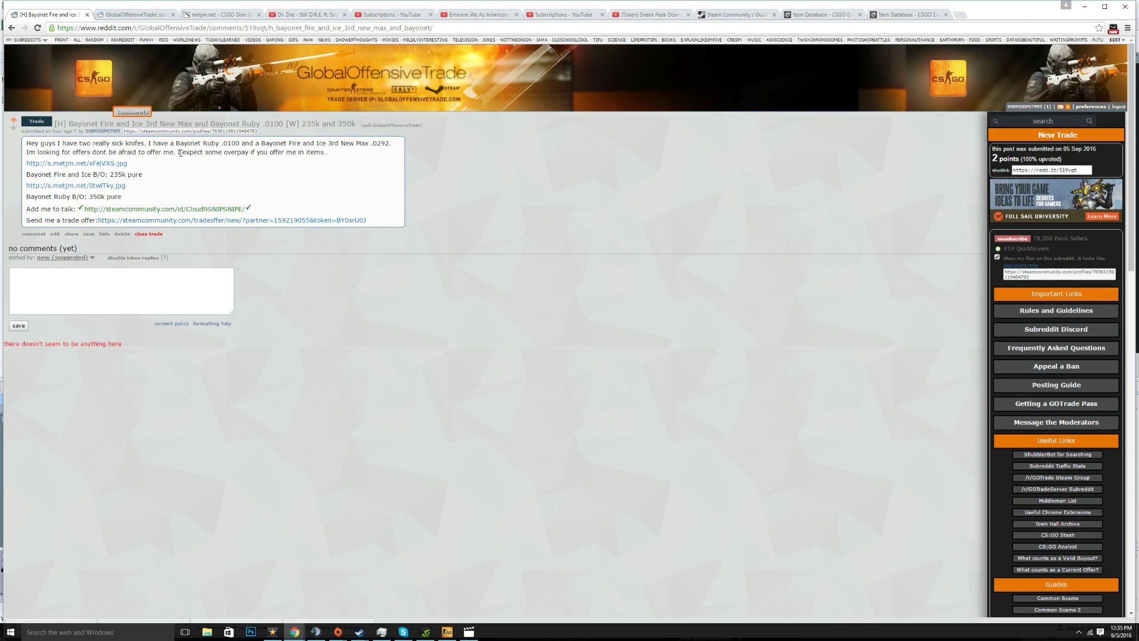
{"action": "left_click_drag", "start_coordinate": [180, 153], "coordinate": [120, 142]}
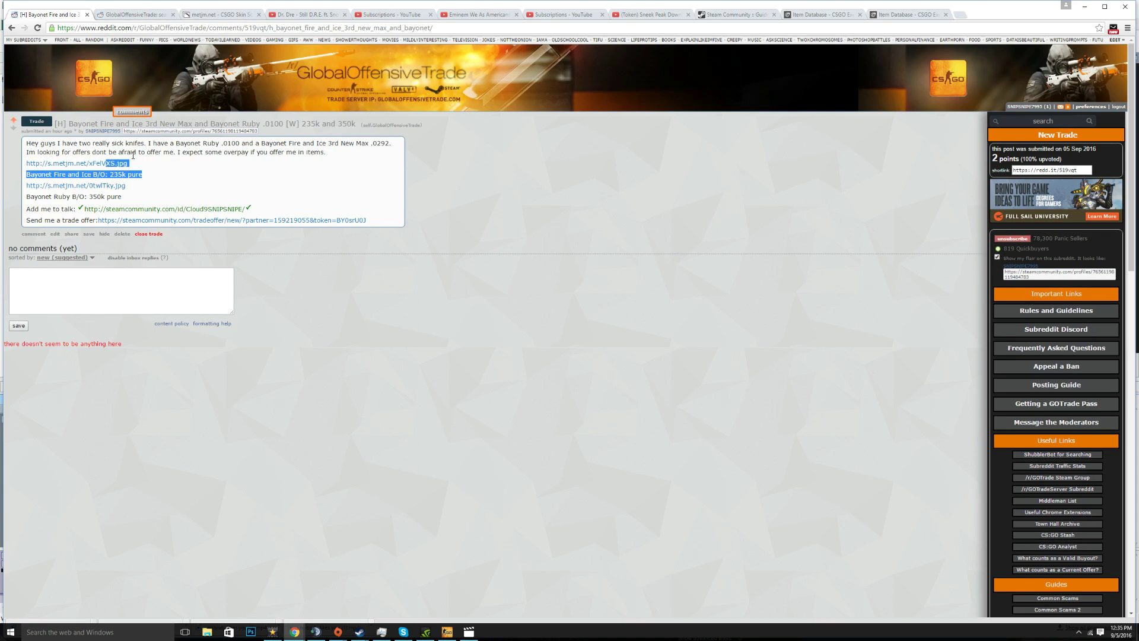
{"action": "right_click", "coordinate": [1040, 140]}
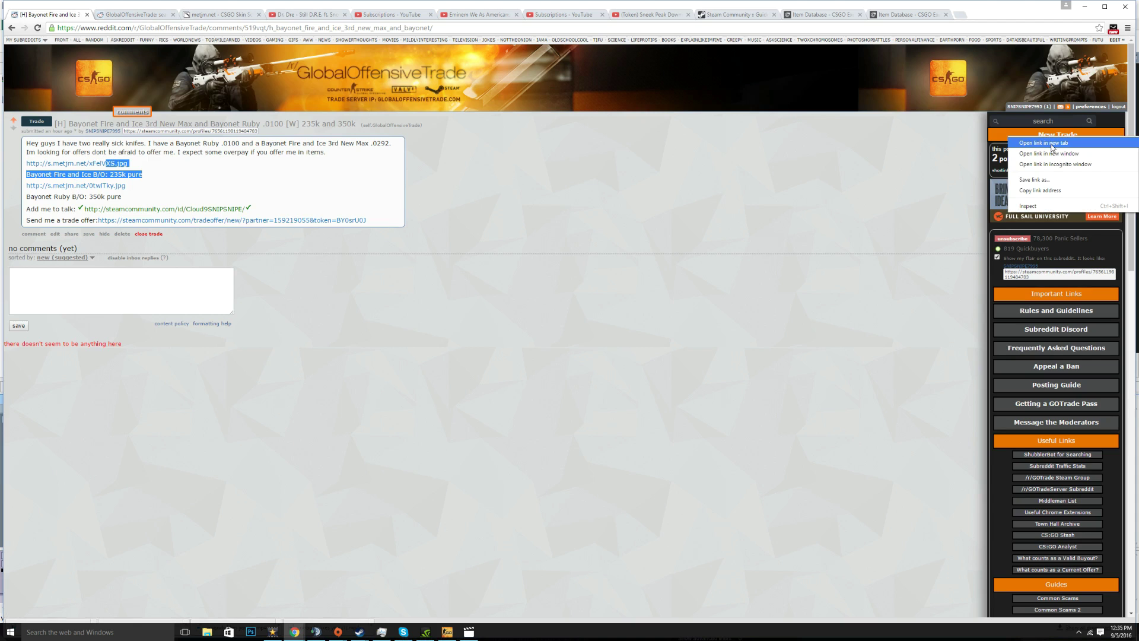
{"action": "left_click", "coordinate": [1059, 145]}
{"action": "left_click", "coordinate": [121, 15]}
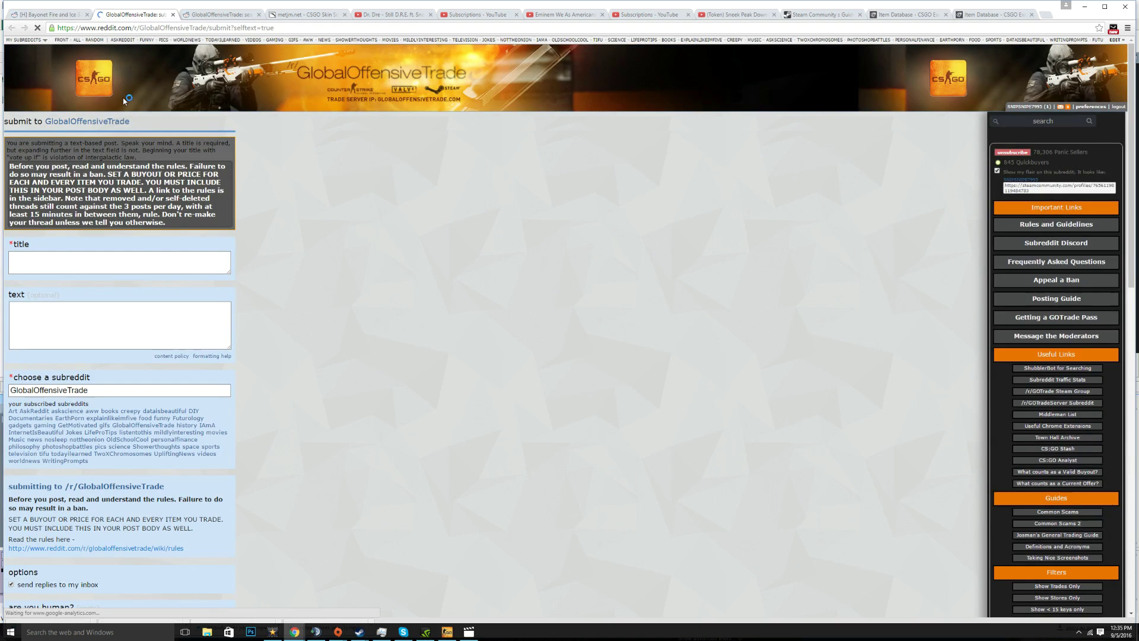
{"action": "left_click", "coordinate": [50, 14]}
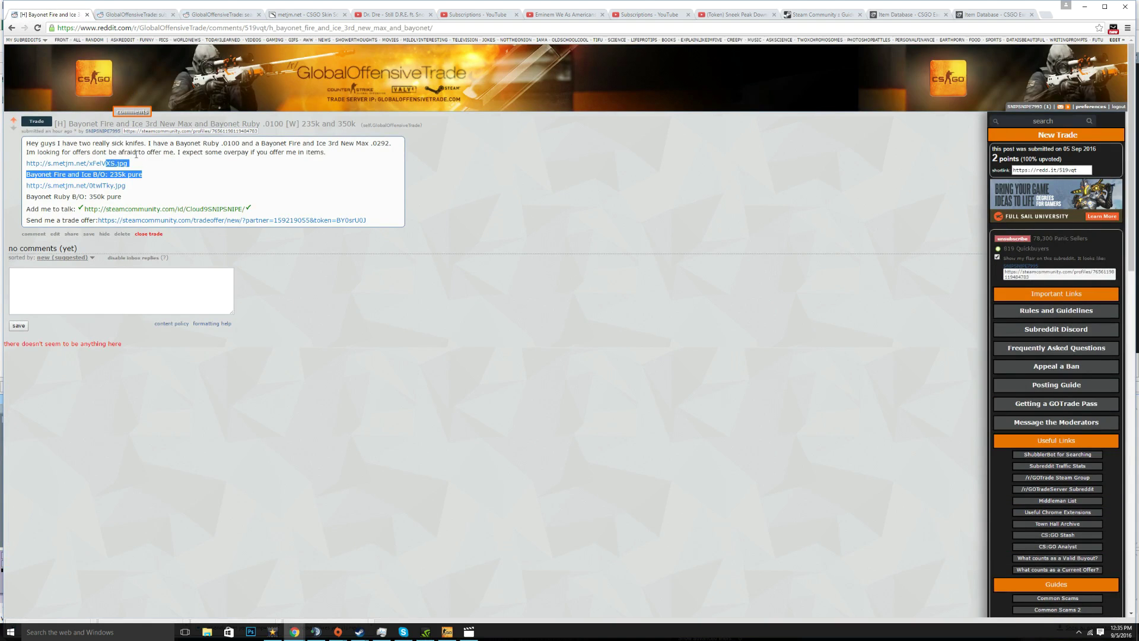
{"action": "left_click_drag", "start_coordinate": [56, 123], "coordinate": [99, 123]}
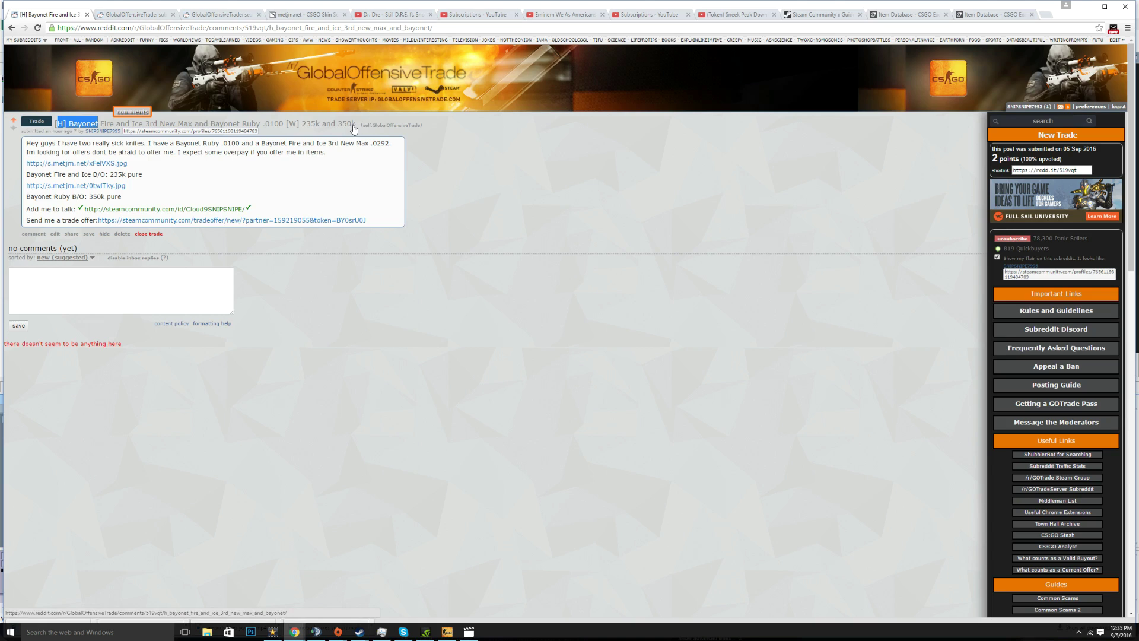
{"action": "double_click", "coordinate": [47, 143]}
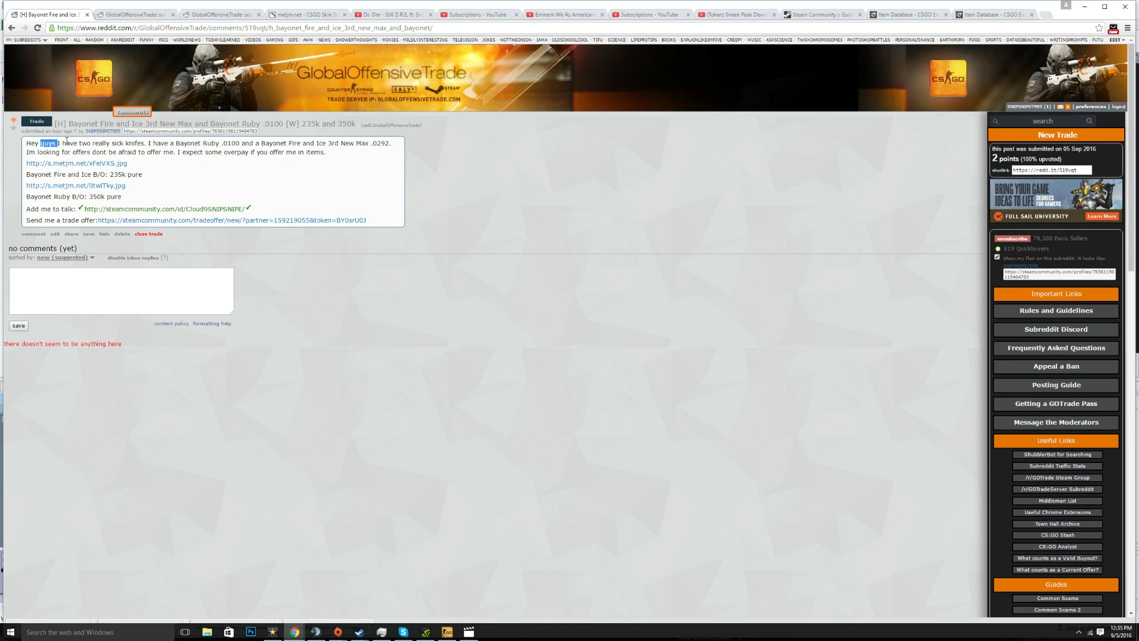
{"action": "left_click_drag", "start_coordinate": [27, 143], "coordinate": [93, 146]}
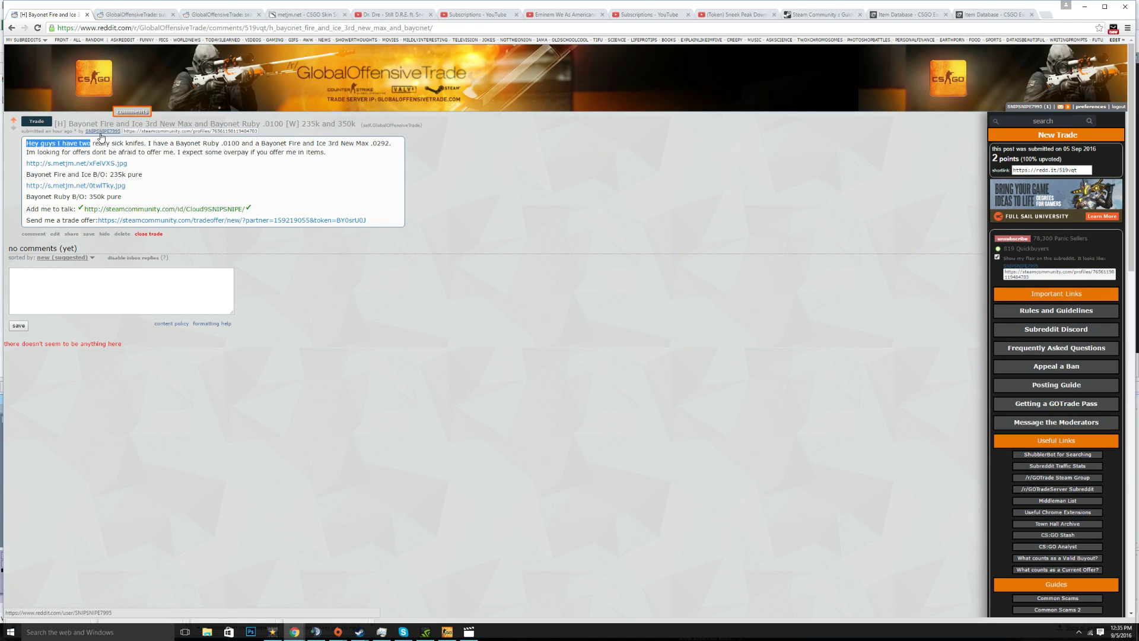
{"action": "left_click_drag", "start_coordinate": [77, 145], "coordinate": [61, 147]}
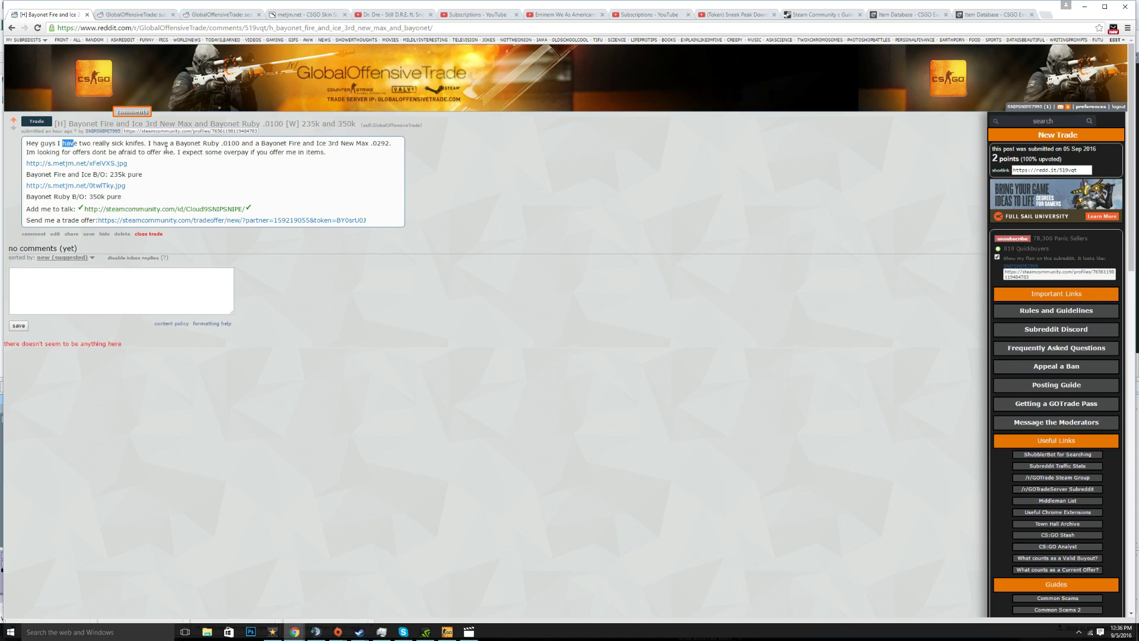
{"action": "left_click_drag", "start_coordinate": [167, 150], "coordinate": [126, 139]}
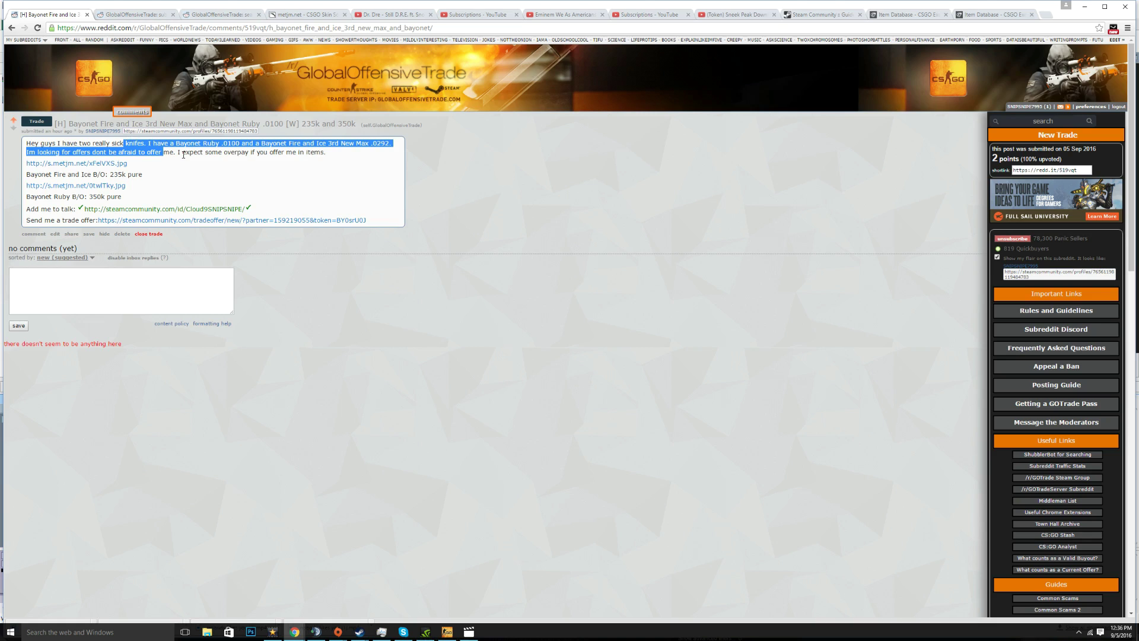
{"action": "double_click", "coordinate": [333, 143]}
{"action": "triple_click", "coordinate": [334, 143]}
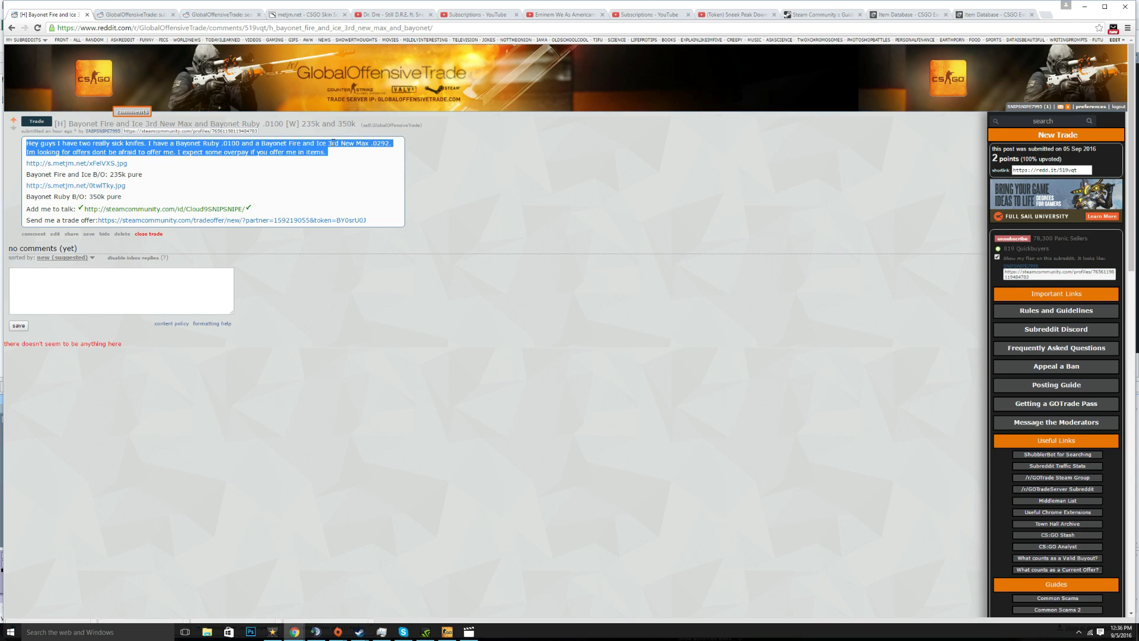
{"action": "left_click", "coordinate": [334, 143]}
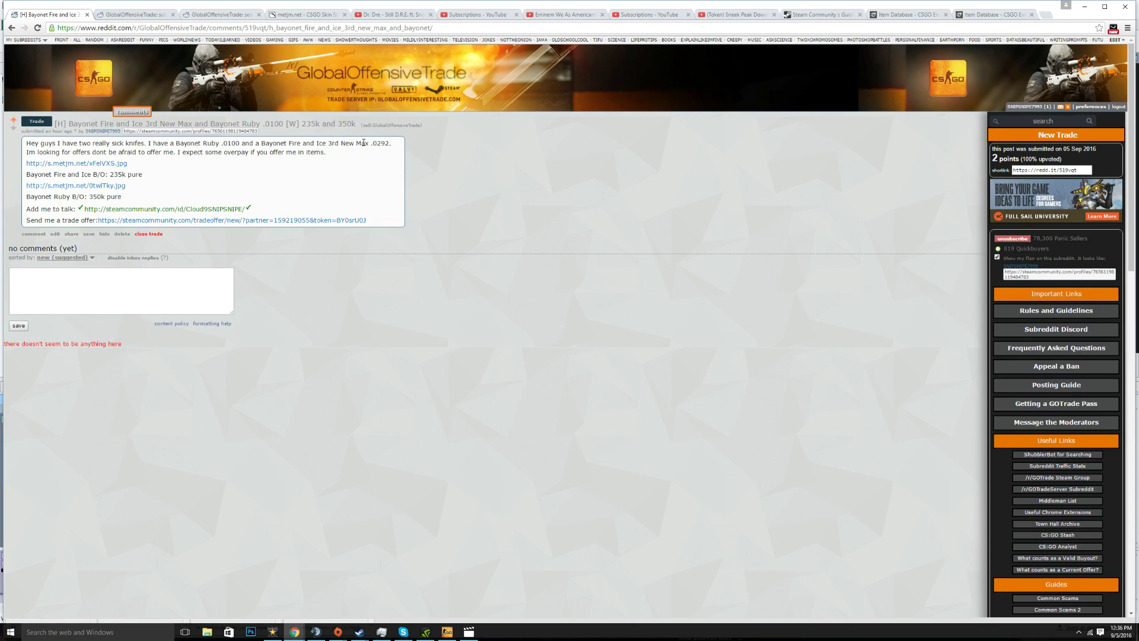
{"action": "left_click_drag", "start_coordinate": [364, 143], "coordinate": [373, 146]}
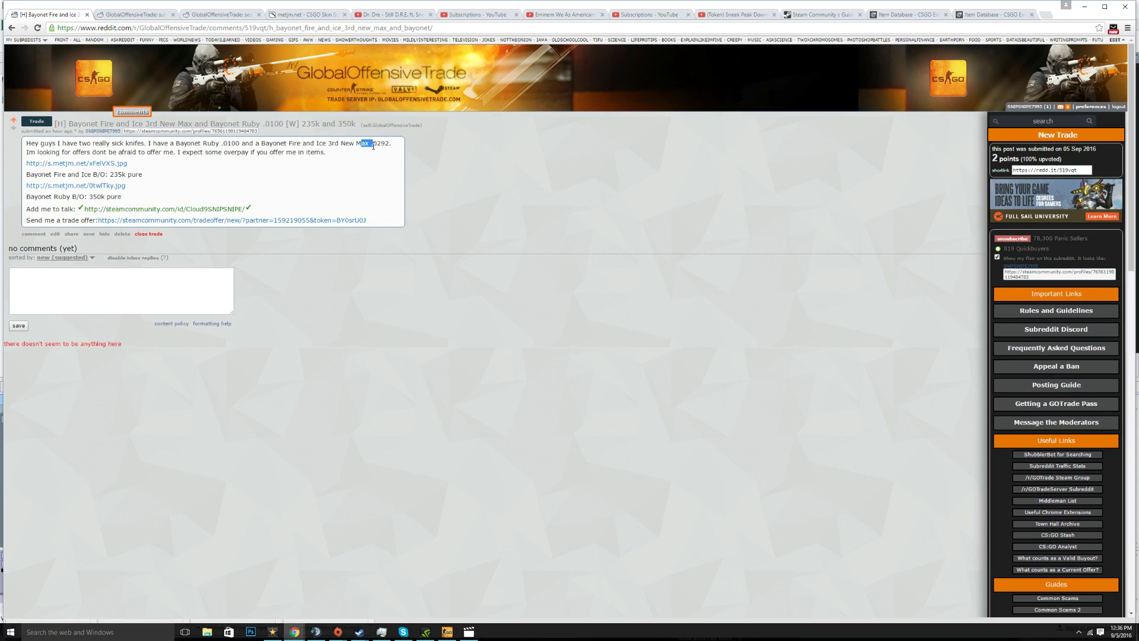
Step: View the first Metjm screenshot (xFelVXS.jpg) of the Bayonet Marble Fade in a new tab
{"action": "right_click", "coordinate": [99, 169]}
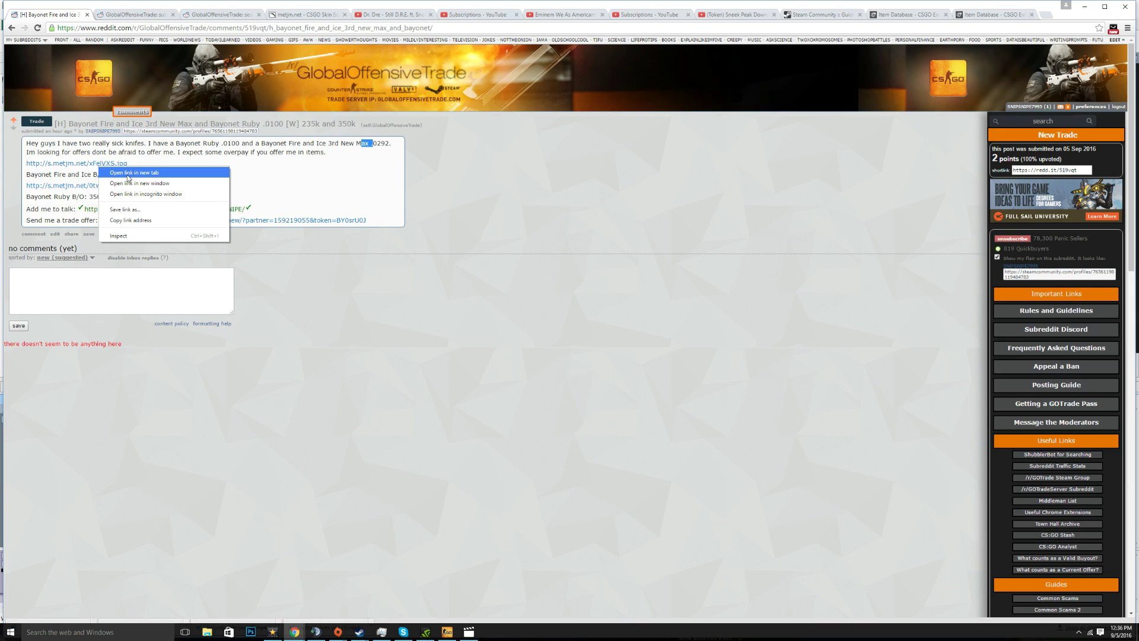
{"action": "left_click", "coordinate": [119, 173]}
{"action": "left_click", "coordinate": [208, 16]}
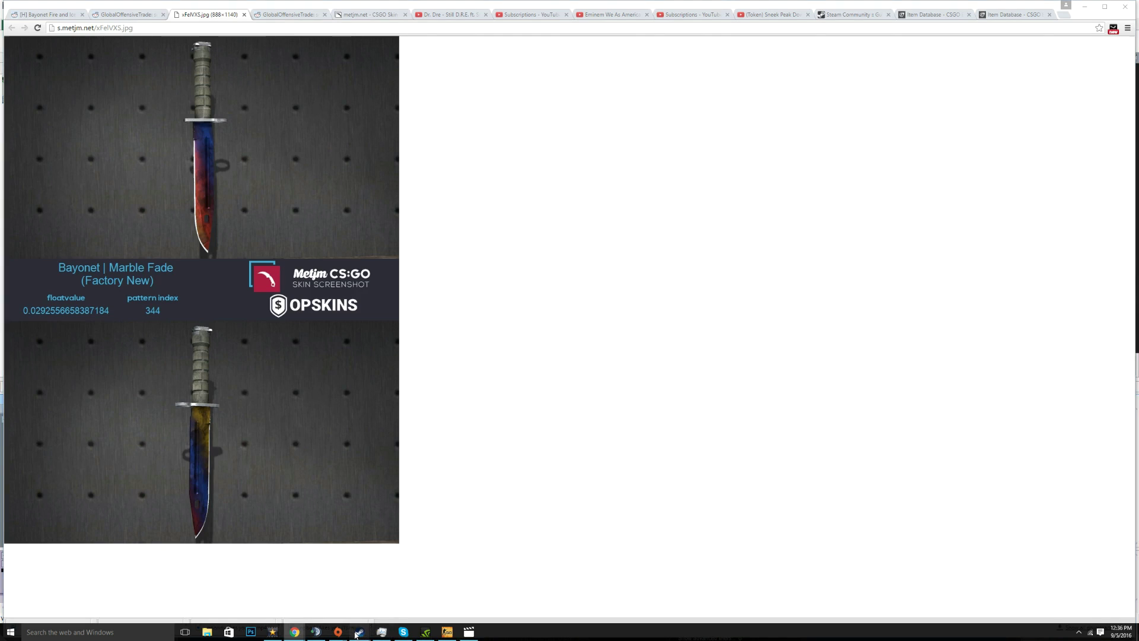
Step: Copy the Bayonet Marble Fade's inspect-in-game link from the Steam inventory, then minimize Steam
{"action": "left_click", "coordinate": [345, 613]}
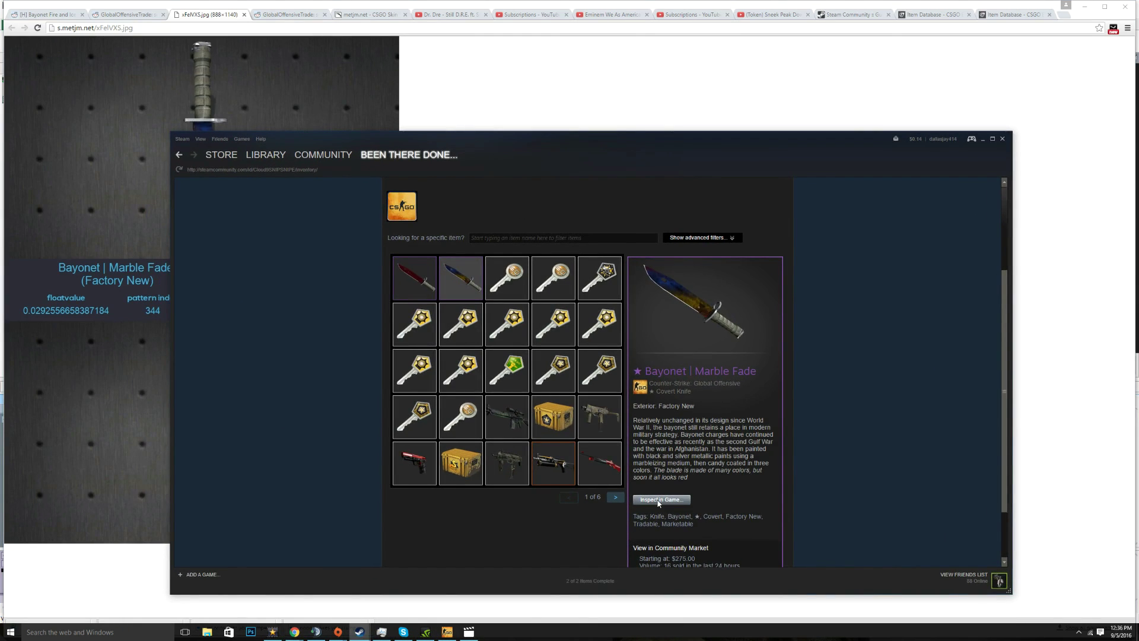
{"action": "right_click", "coordinate": [658, 503]}
{"action": "left_click", "coordinate": [674, 556]}
{"action": "right_click", "coordinate": [660, 499]}
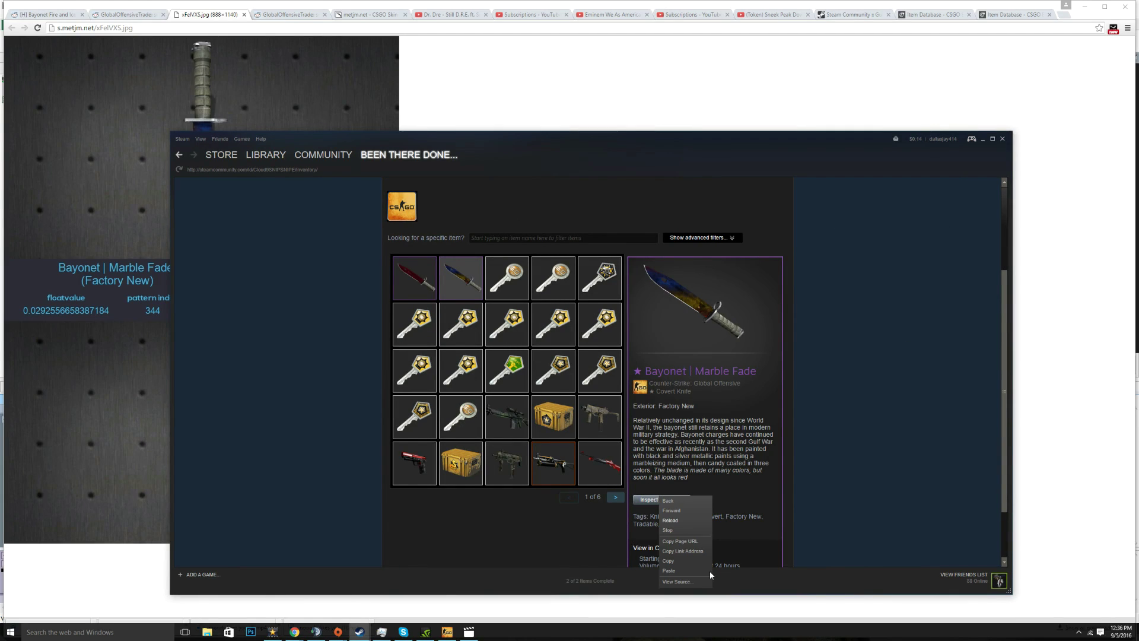
{"action": "left_click", "coordinate": [683, 552]}
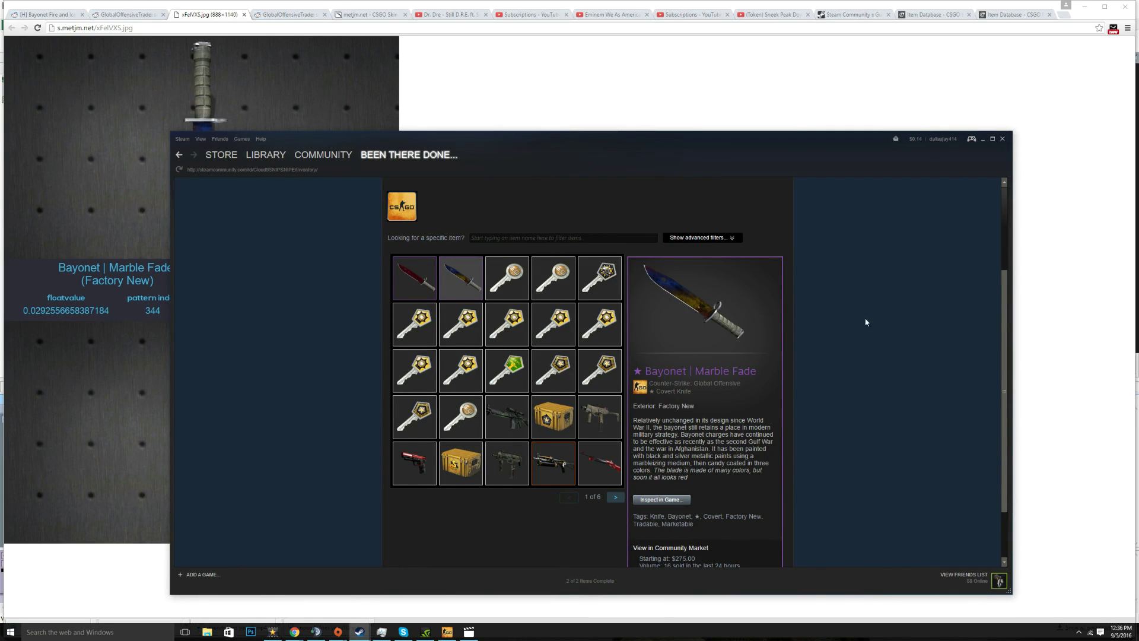
{"action": "left_click", "coordinate": [983, 139]}
Step: Generate a fresh Metjm screenshot of the Bayonet (pattern 344, float 0.0292556658387184) and open it
{"action": "left_click", "coordinate": [371, 14]}
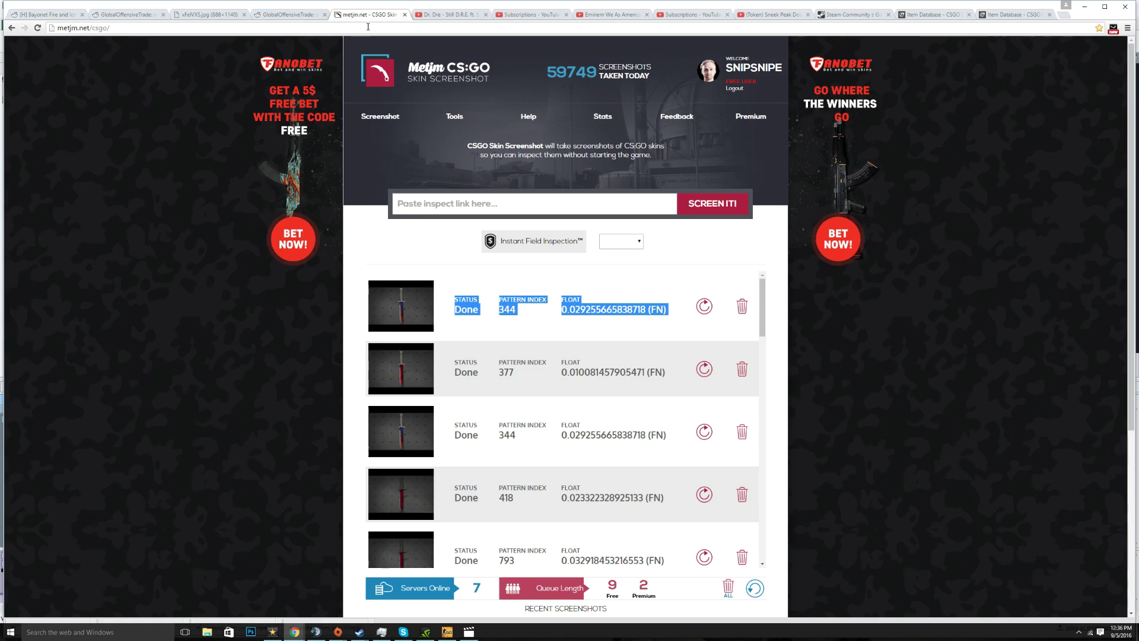
{"action": "right_click", "coordinate": [453, 203]}
{"action": "left_click", "coordinate": [499, 253]}
{"action": "left_click", "coordinate": [709, 206]}
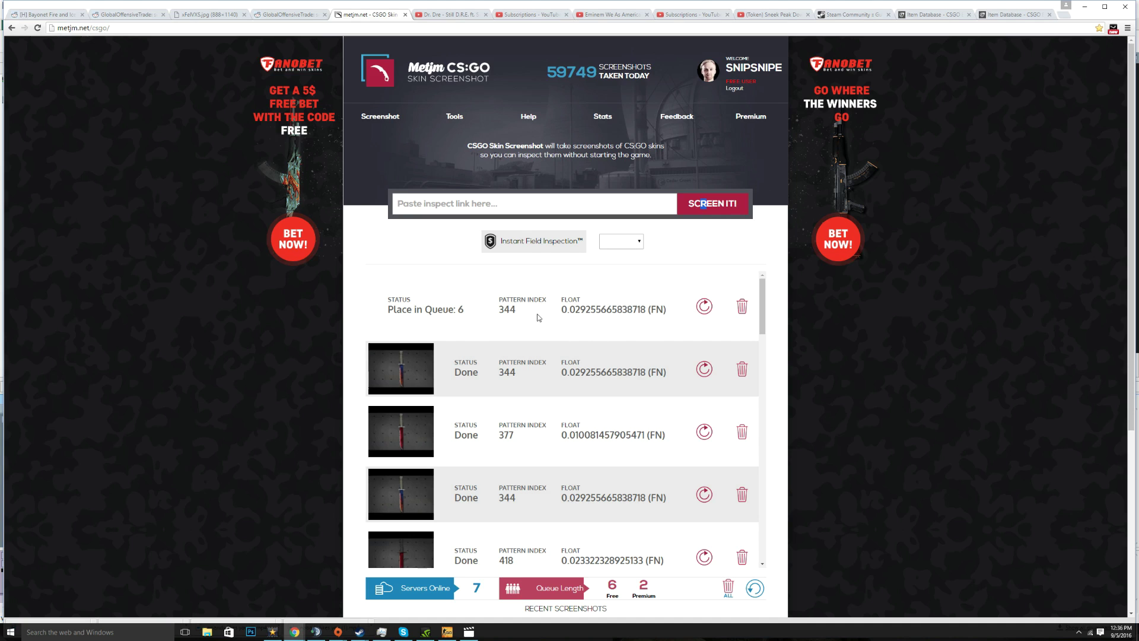
{"action": "double_click", "coordinate": [508, 310]}
{"action": "left_click_drag", "start_coordinate": [652, 309], "coordinate": [573, 309]}
{"action": "left_click", "coordinate": [402, 305]}
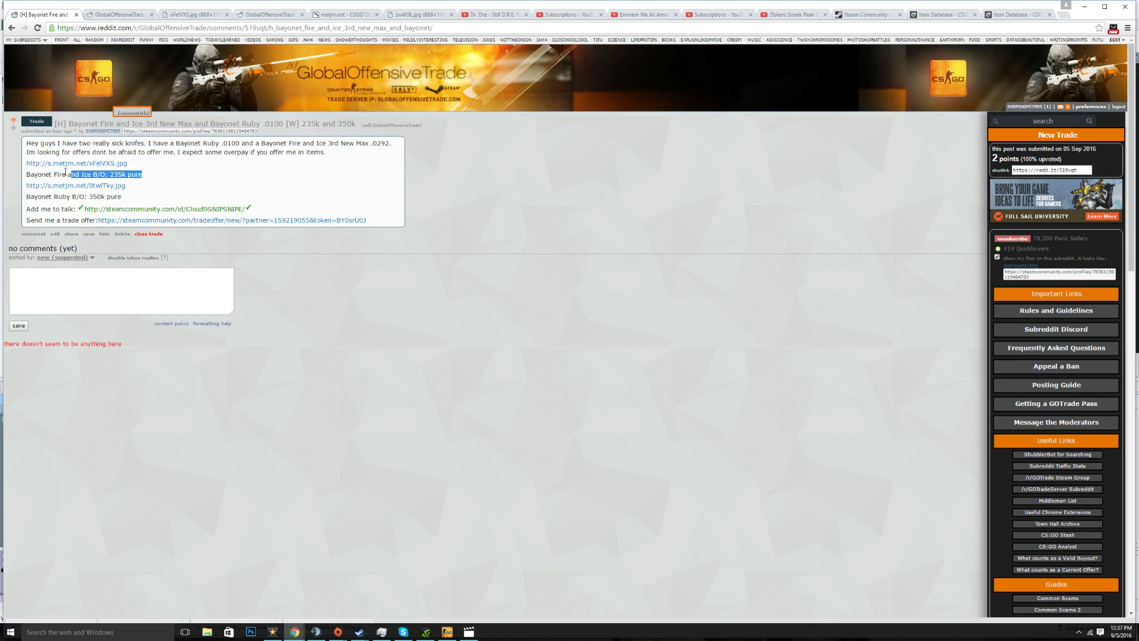
{"action": "left_click_drag", "start_coordinate": [131, 163], "coordinate": [4, 162]}
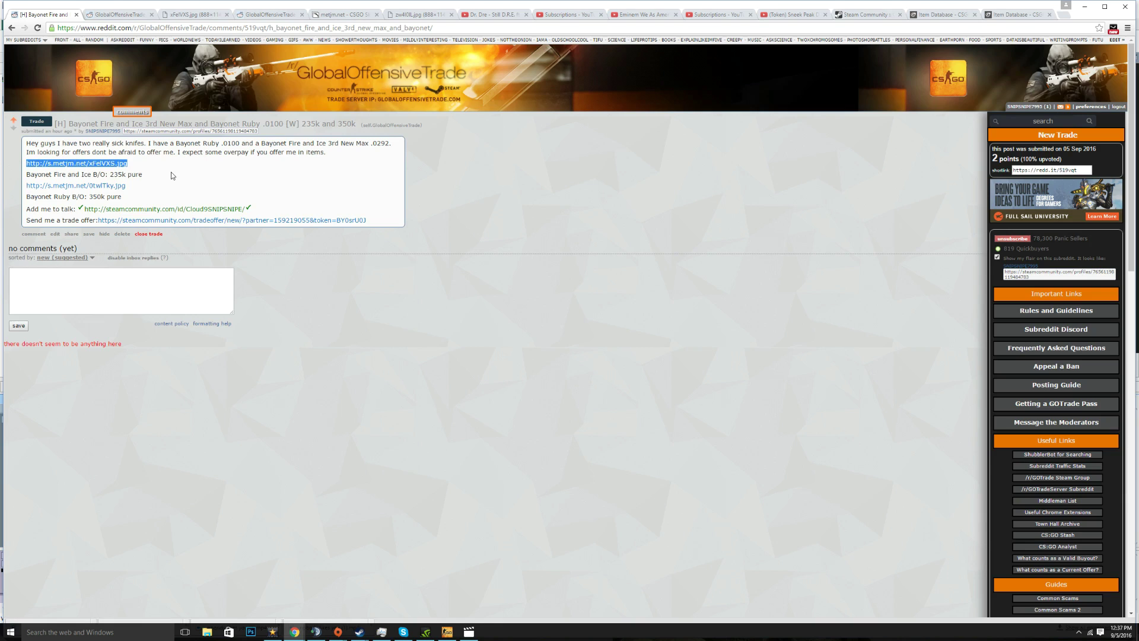
{"action": "left_click", "coordinate": [145, 166]}
{"action": "left_click_drag", "start_coordinate": [148, 166], "coordinate": [2, 159]}
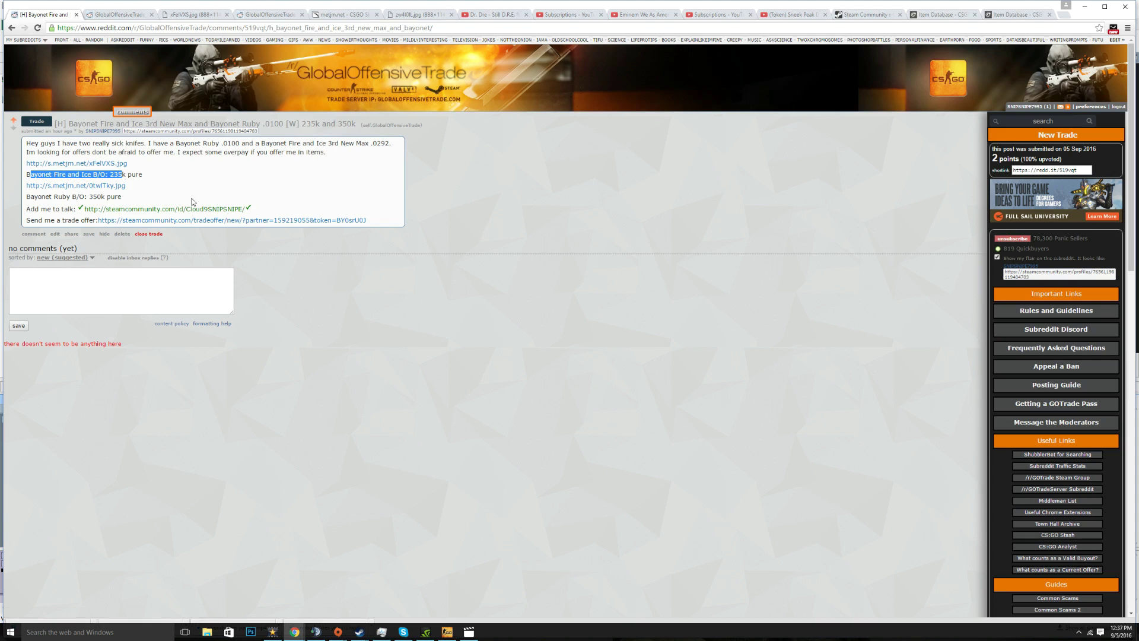
{"action": "left_click", "coordinate": [158, 178]}
{"action": "left_click_drag", "start_coordinate": [158, 178], "coordinate": [18, 175]}
{"action": "left_click", "coordinate": [92, 175]}
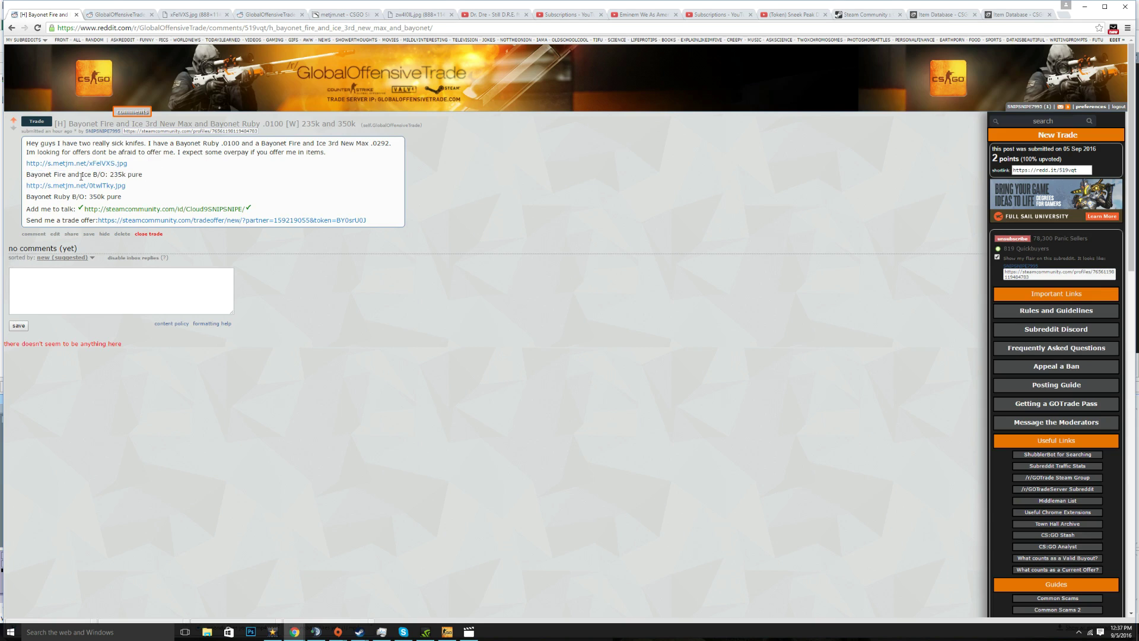
{"action": "left_click_drag", "start_coordinate": [92, 175], "coordinate": [105, 174]}
{"action": "left_click_drag", "start_coordinate": [25, 185], "coordinate": [95, 176]}
{"action": "left_click", "coordinate": [105, 173]}
{"action": "left_click_drag", "start_coordinate": [123, 197], "coordinate": [64, 194]}
{"action": "triple_click", "coordinate": [41, 196]}
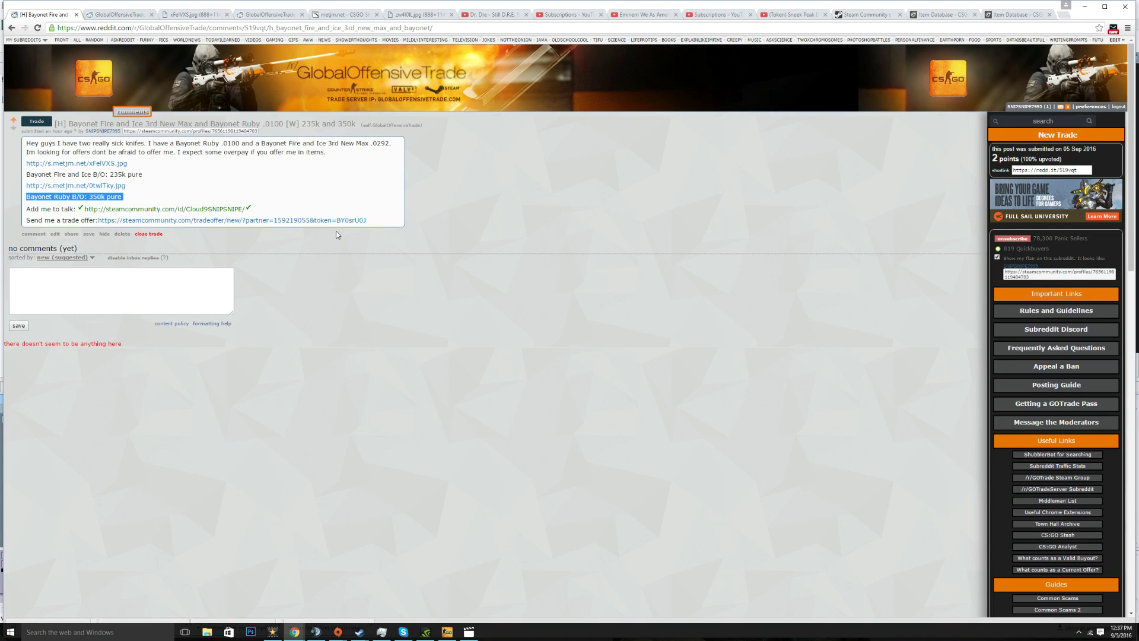
{"action": "left_click_drag", "start_coordinate": [367, 220], "coordinate": [26, 221]}
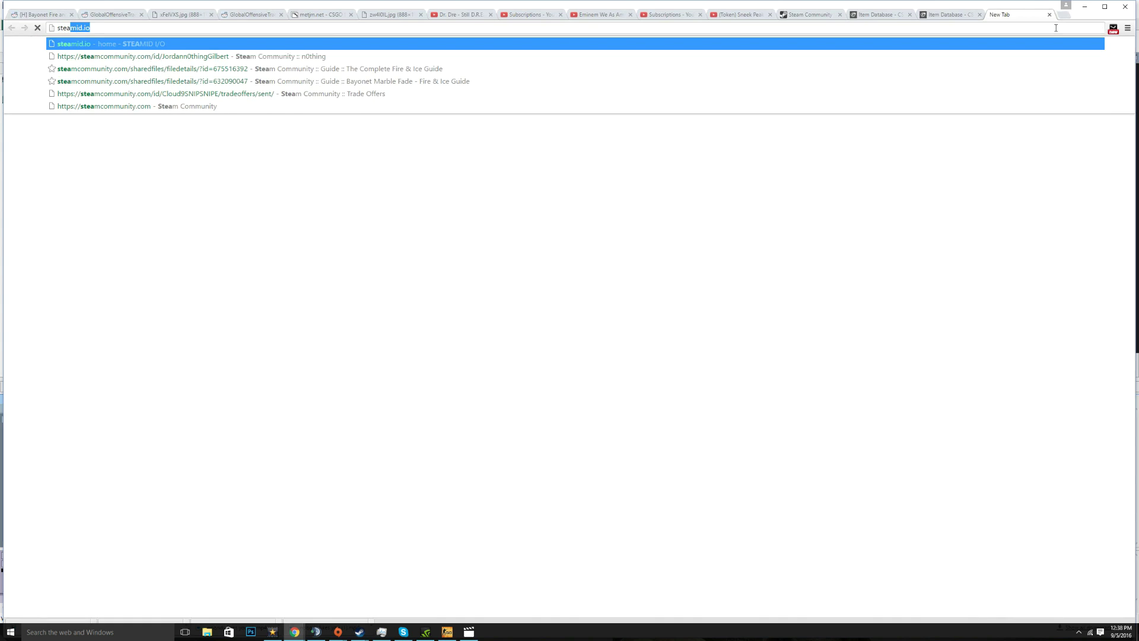
Step: Search Google for 'steam trade link' and follow the Steam Community trade offers result
{"action": "type", "text": " link"}
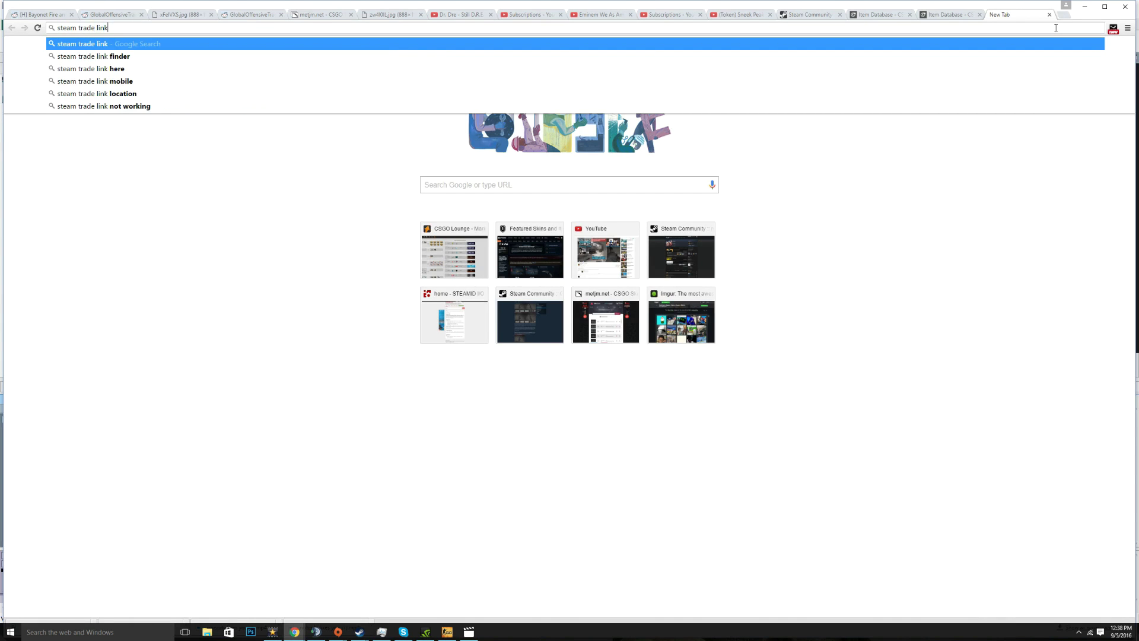
{"action": "key", "text": "Return"}
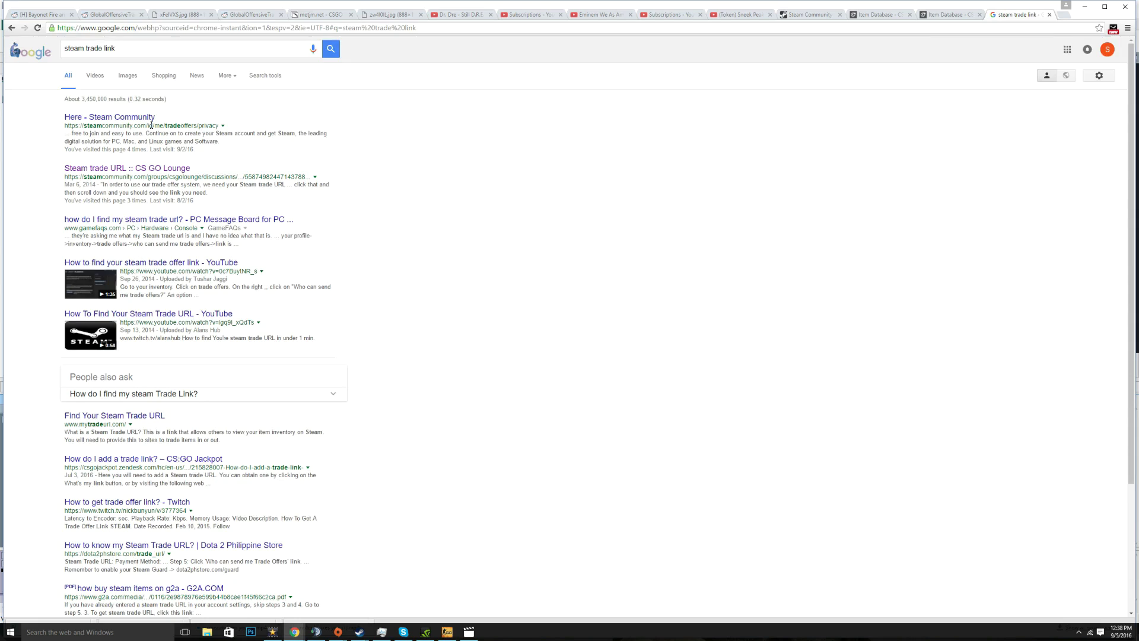
{"action": "left_click", "coordinate": [128, 118]}
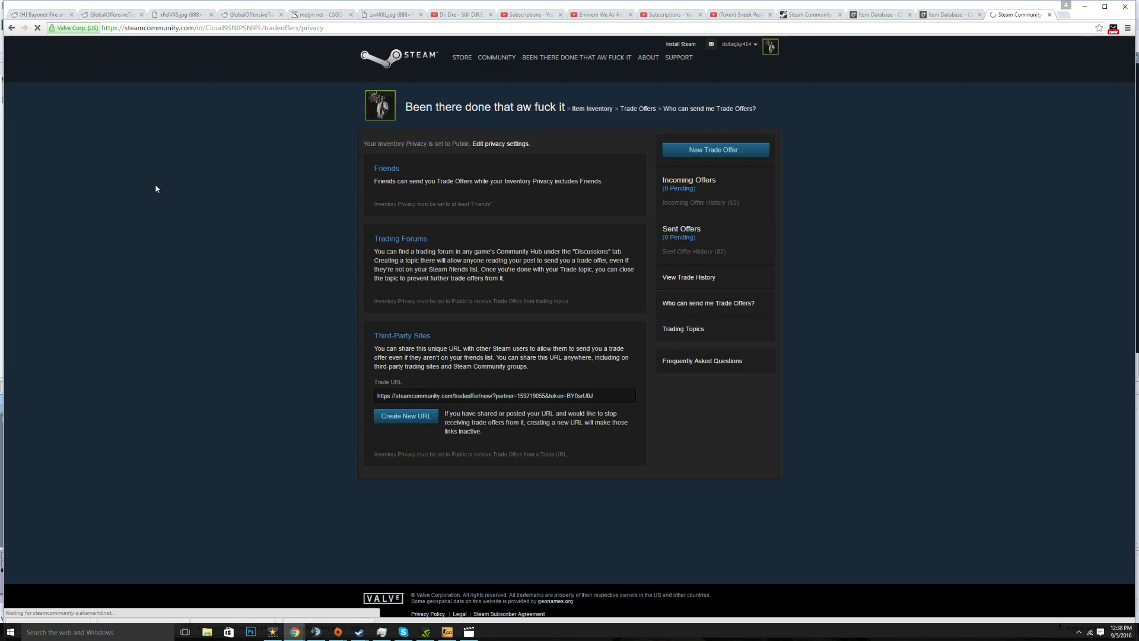
Step: Select the account's Trade URL on Steam's trade-offer privacy page
{"action": "left_click", "coordinate": [611, 397]}
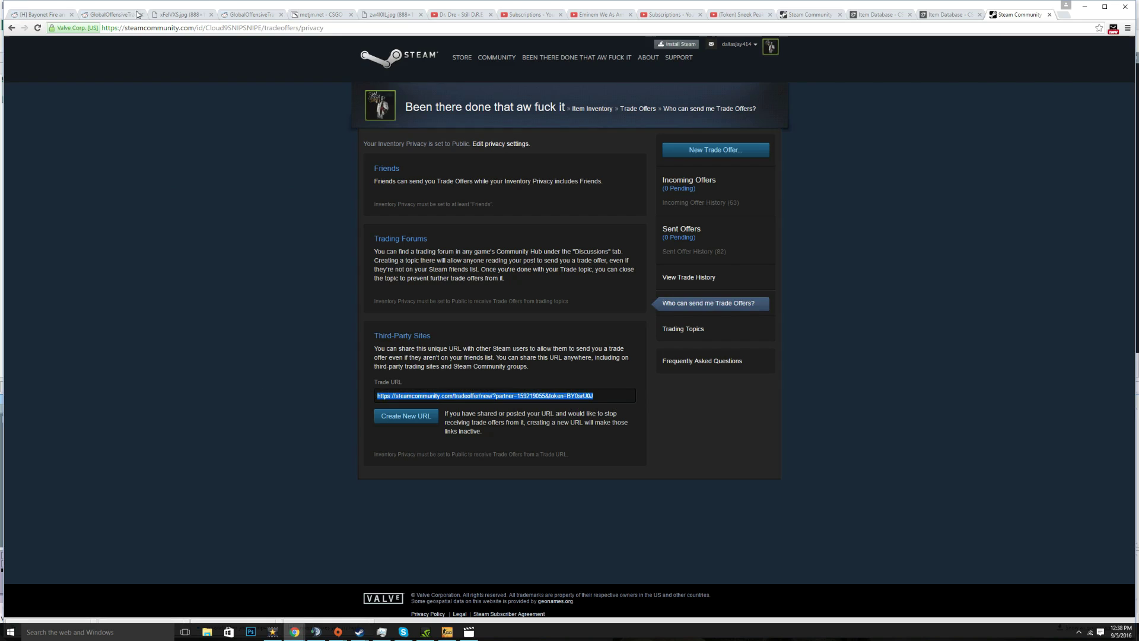